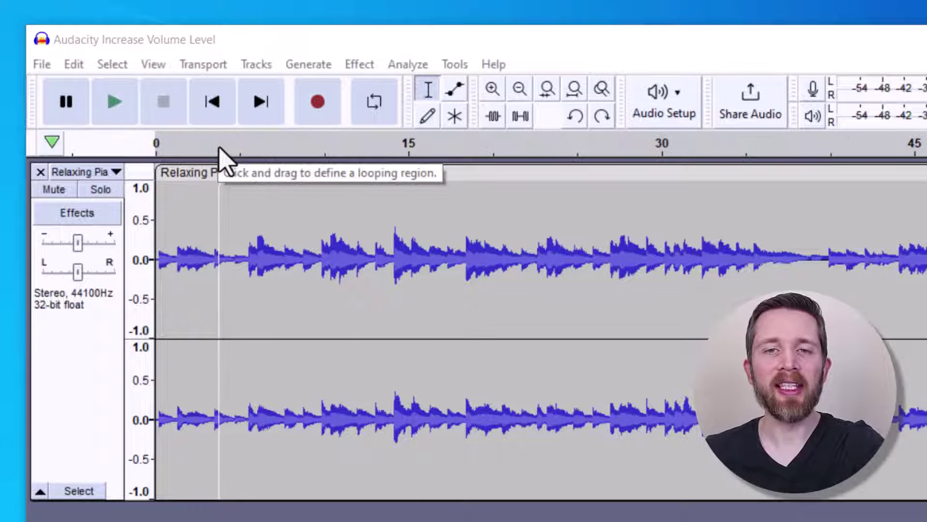
Select the whole Relaxing Piano Music track, after briefly trying a 7–15 s range selection
left_click(87, 360)
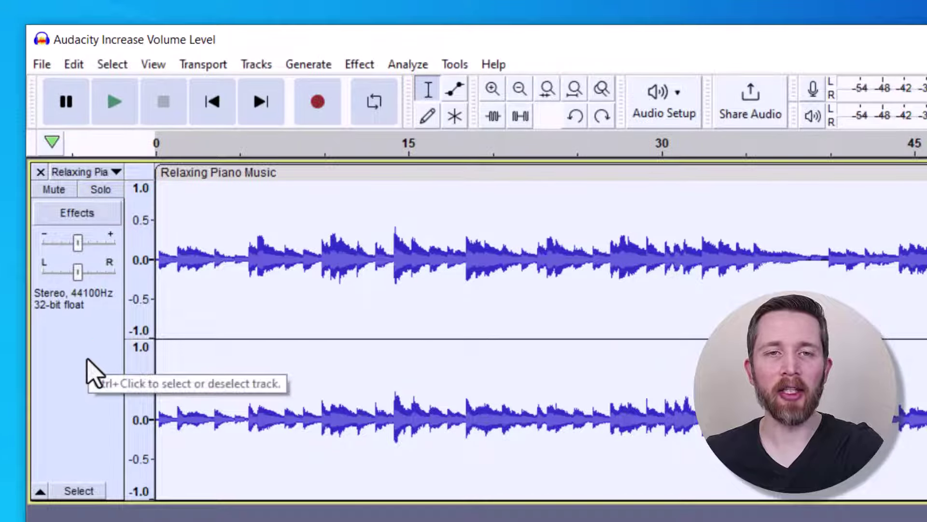
left_click(425, 93)
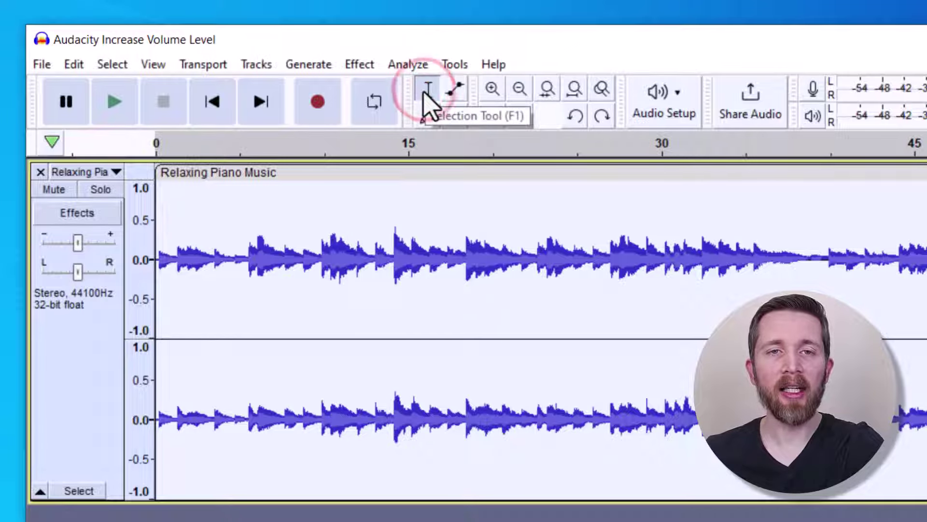
left_click_drag(334, 223, 421, 221)
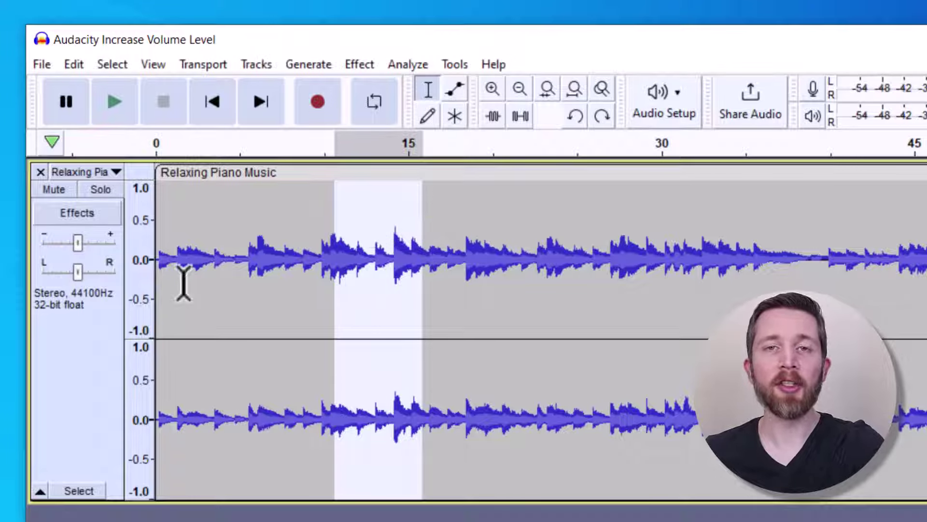
left_click(88, 349)
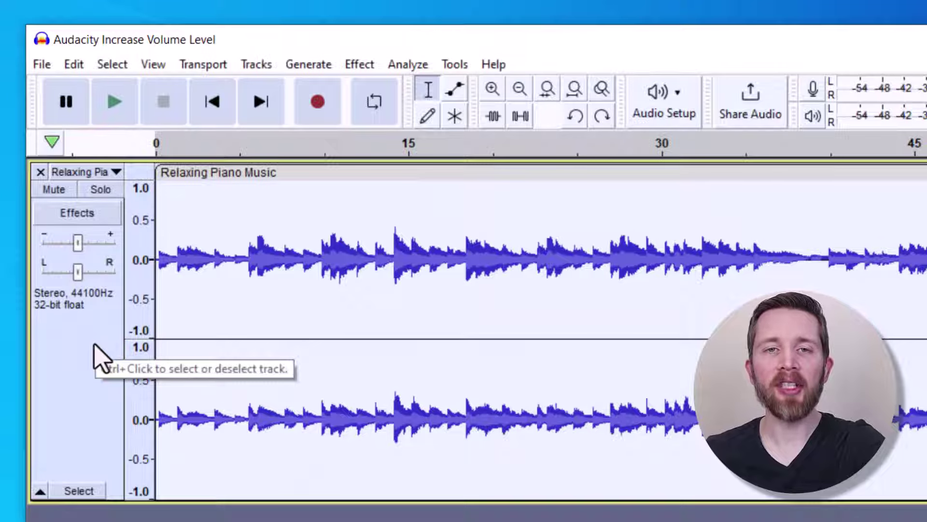
Open Amplify for the whole track and set amplification to 7.6 dB (new peak -0.0437 dB)
left_click(358, 64)
mouse_move(426, 174)
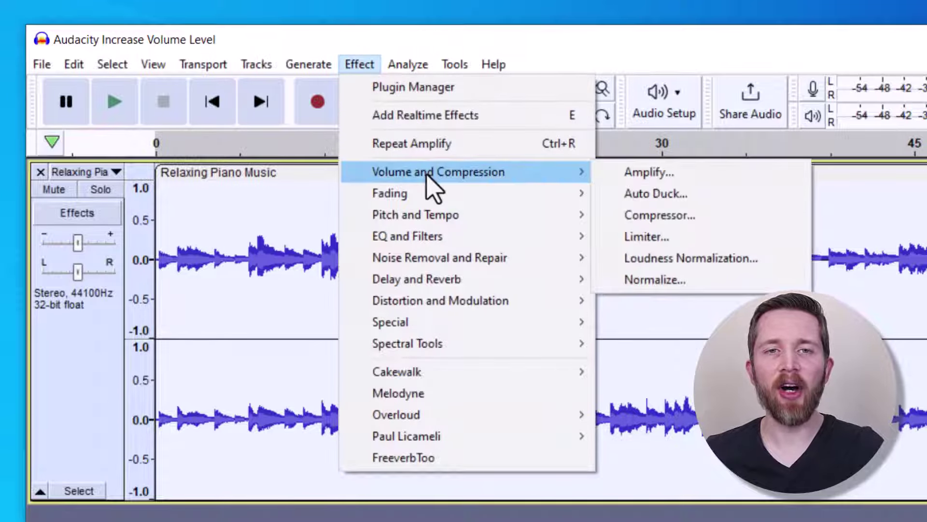
left_click(640, 173)
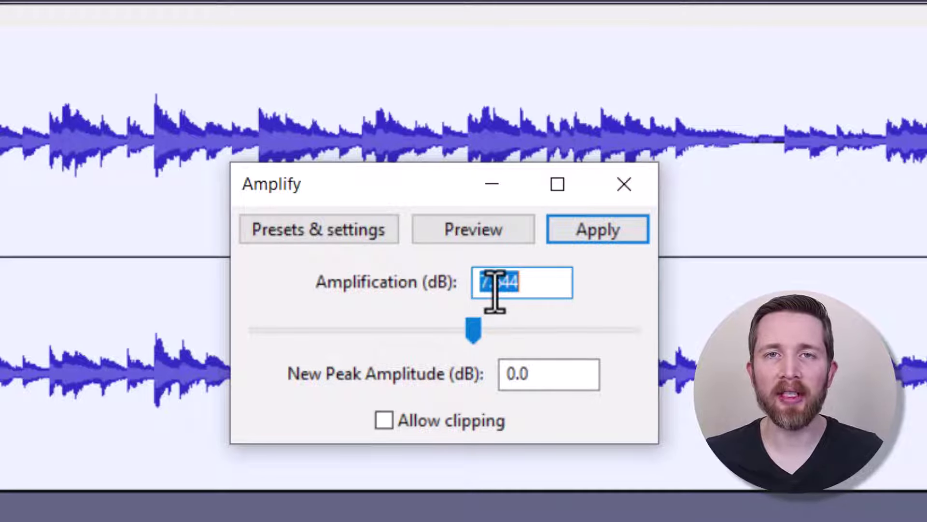
left_click(474, 327)
left_click_drag(474, 327, 401, 329)
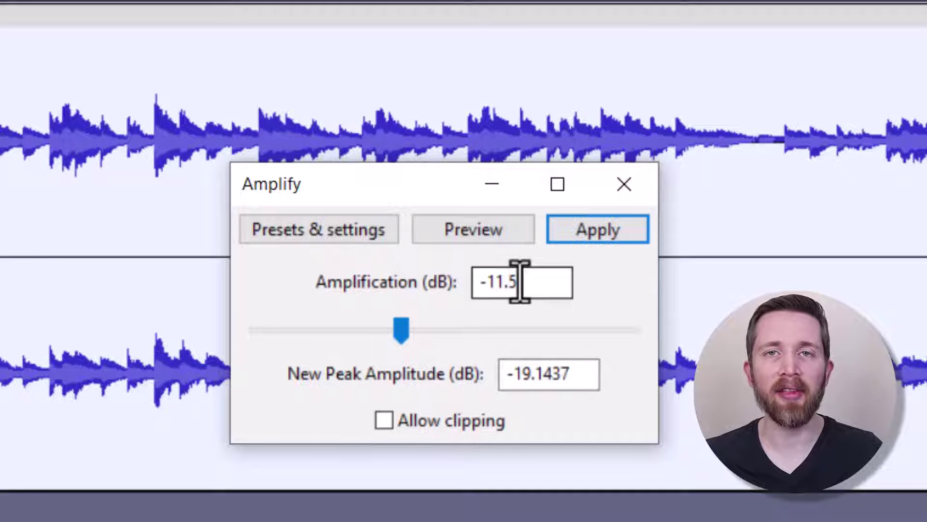
left_click_drag(520, 281, 480, 280)
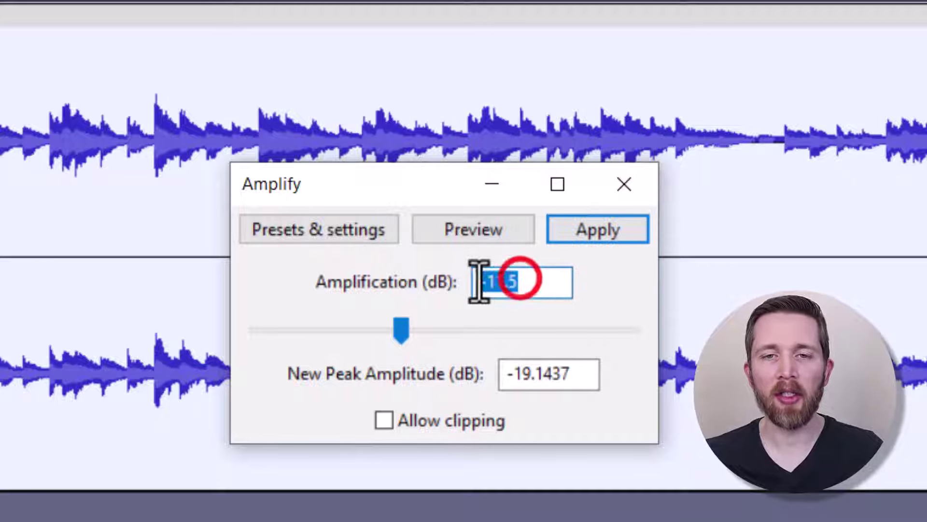
type("7.644")
key("BackSpace")
key("BackSpace")
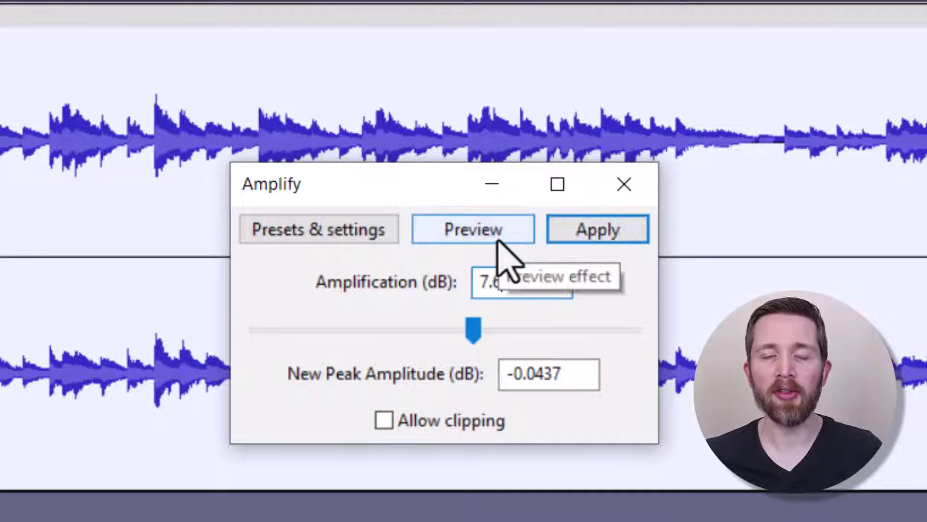
left_click(598, 229)
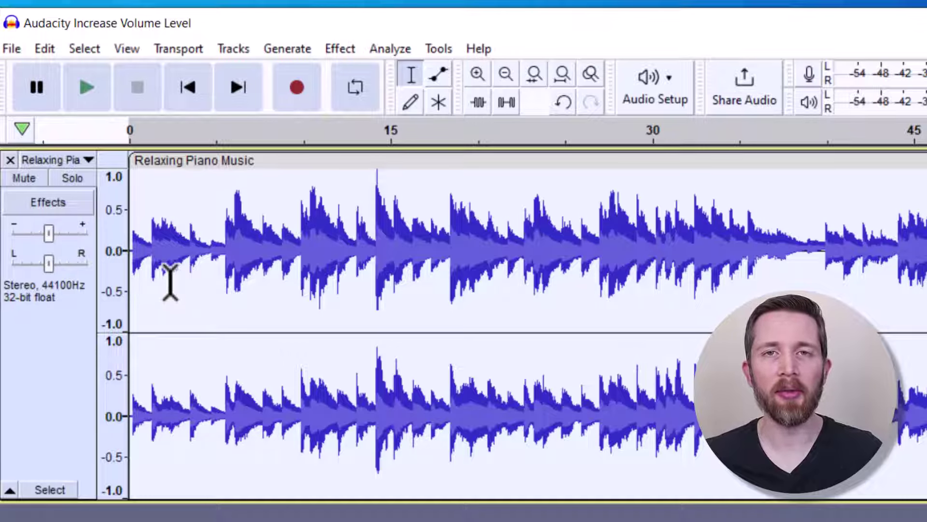
Undo the 7.6 dB amplification and play the track to hear its original quiet level
key("ctrl+z")
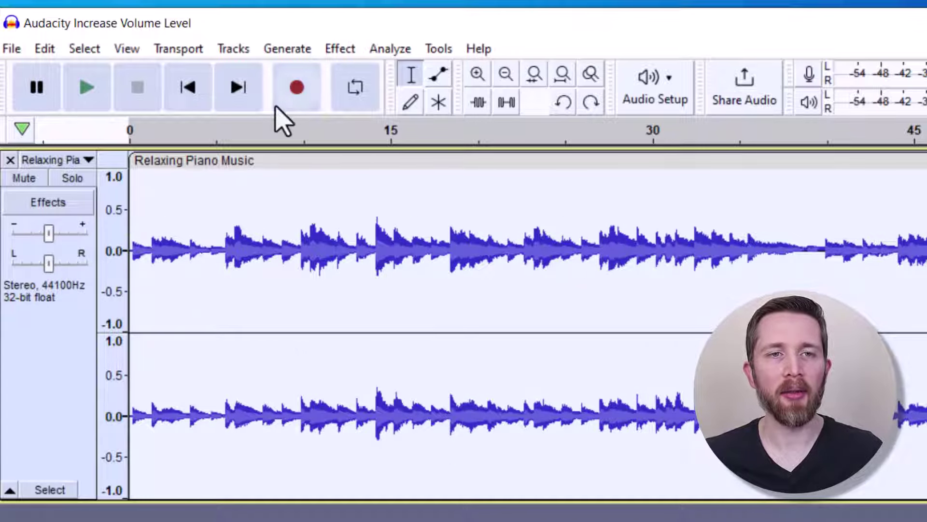
left_click(89, 87)
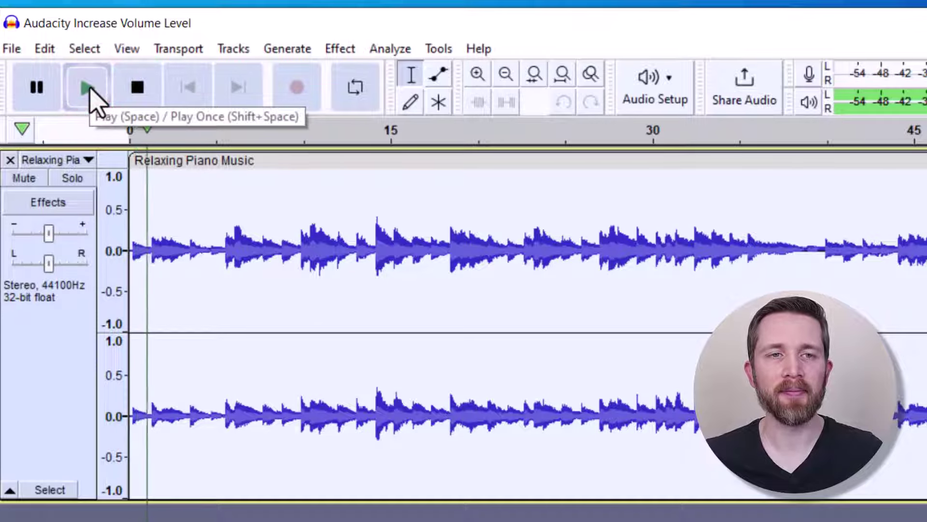
left_click(139, 89)
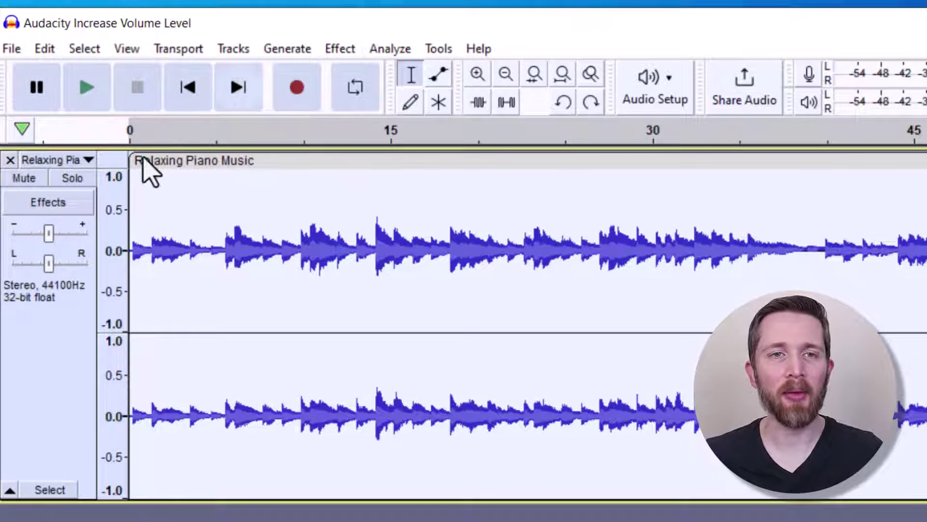
left_click(54, 338)
left_click(333, 49)
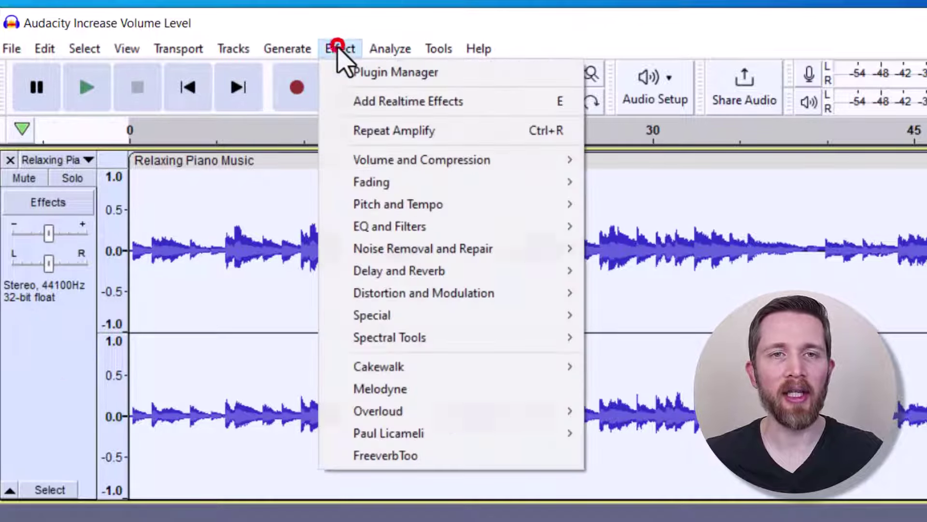
mouse_move(419, 157)
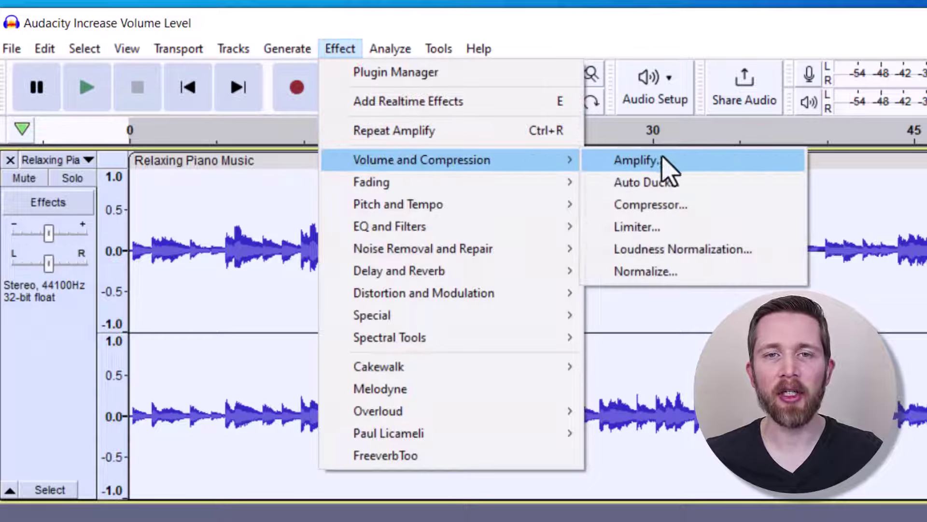
left_click(659, 160)
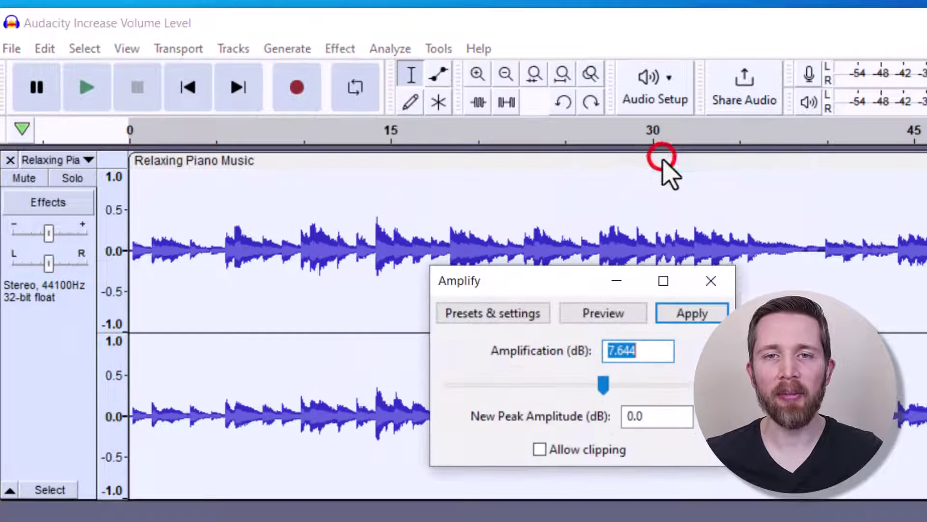
left_click(689, 315)
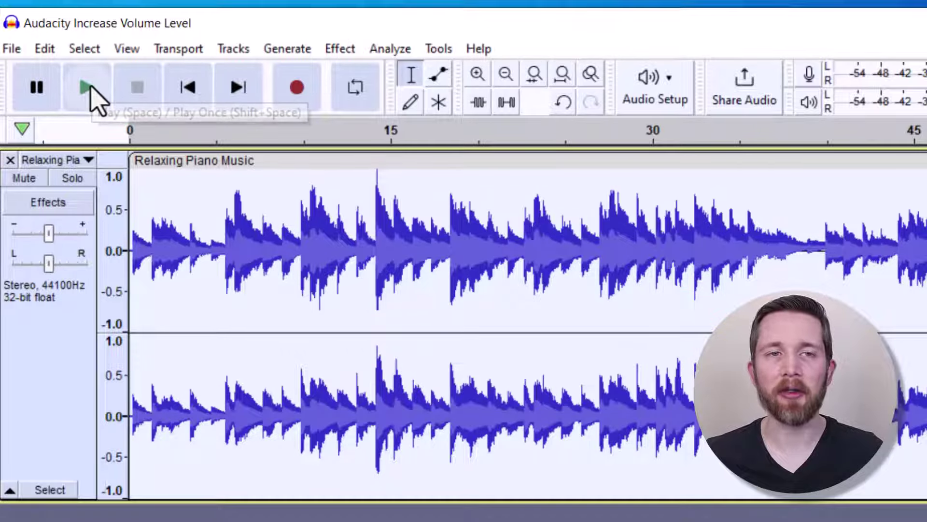
left_click(90, 91)
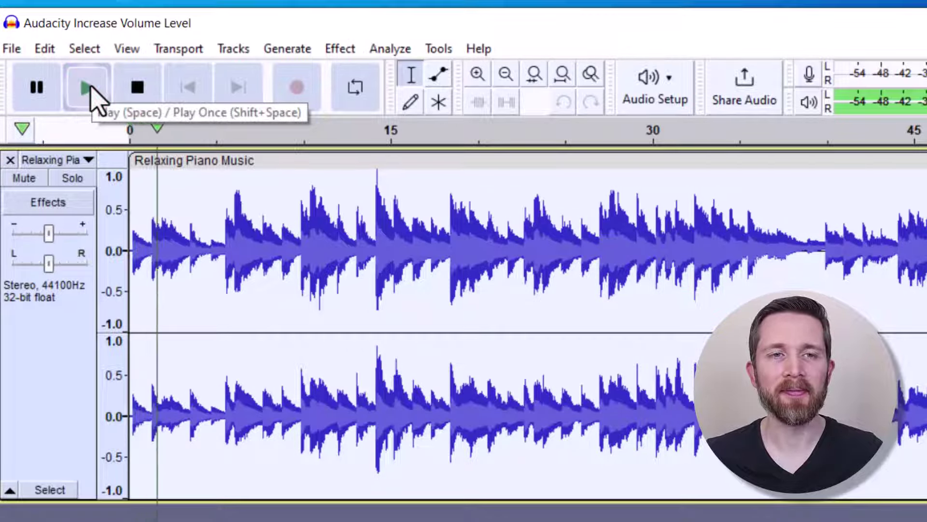
left_click(142, 88)
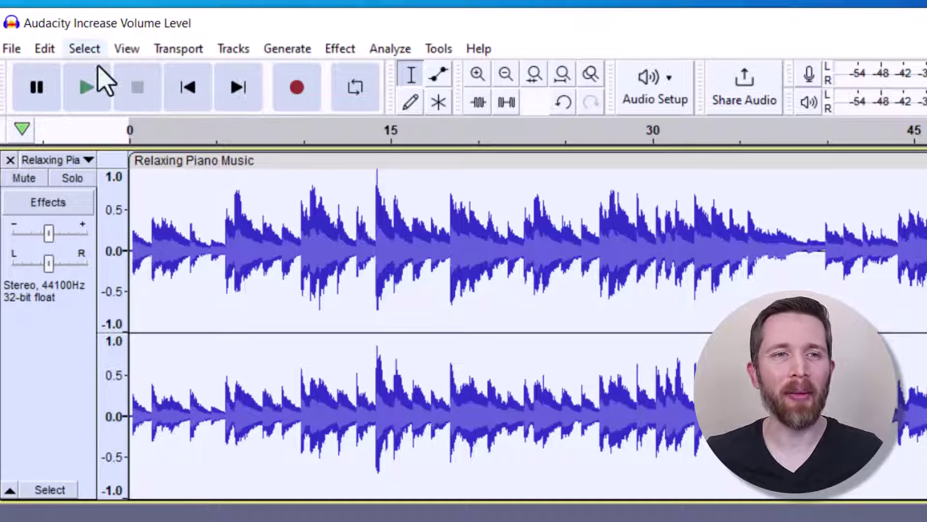
left_click(12, 48)
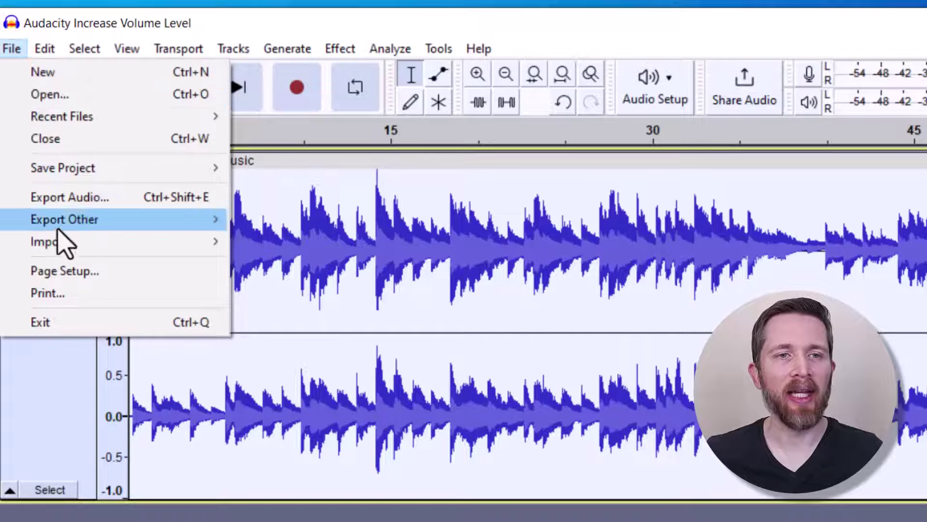
left_click(91, 198)
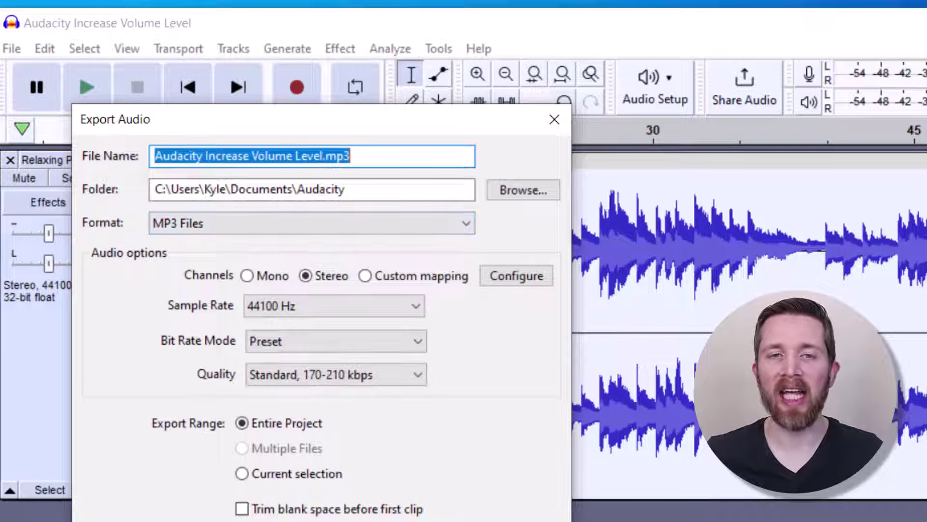
left_click(555, 129)
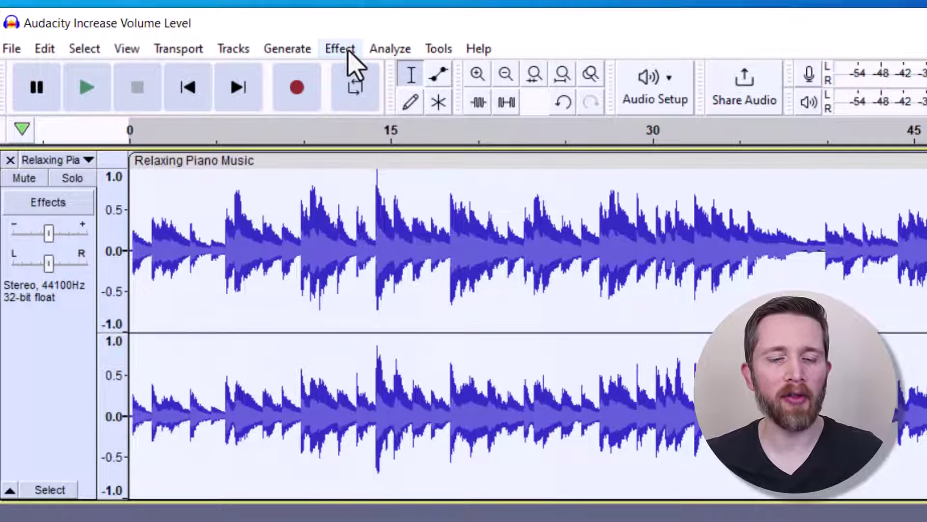
Undo the amplification and normalize the whole piano track to a -1.0 dB peak
key("ctrl+z")
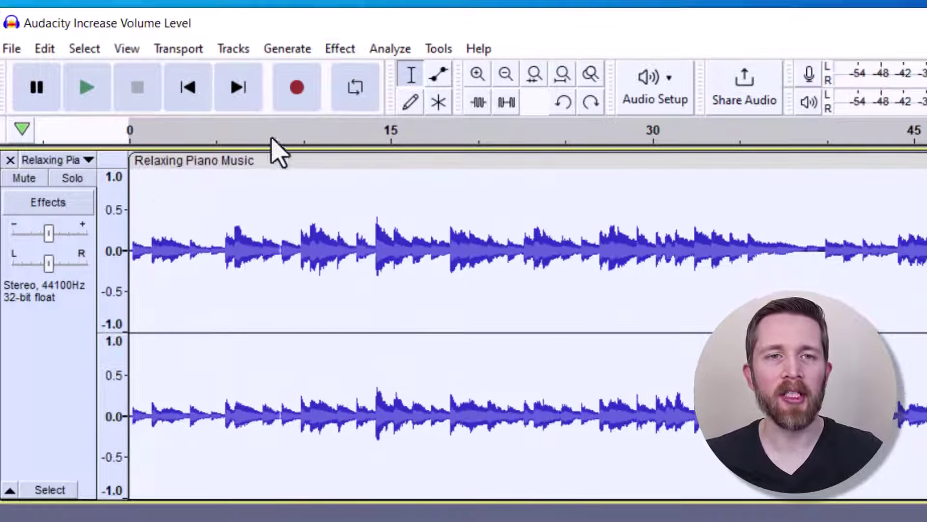
left_click(58, 314)
left_click(340, 48)
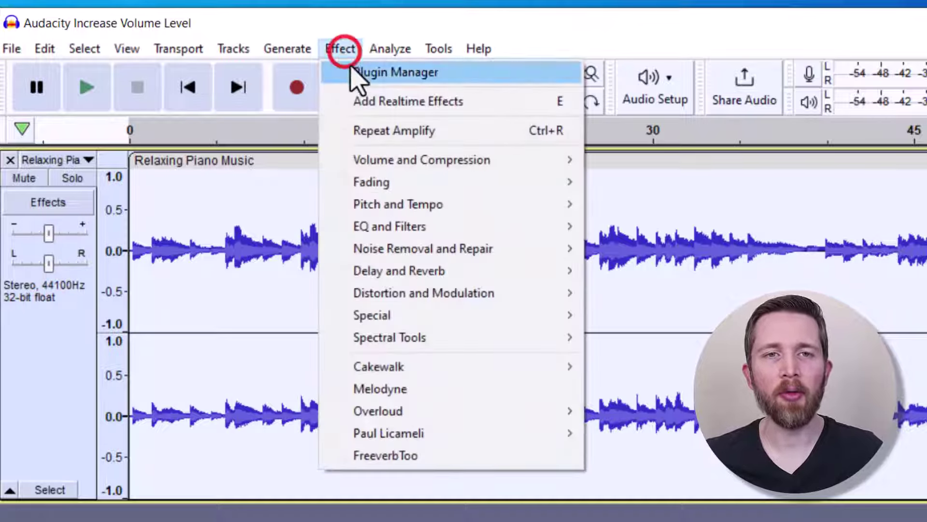
mouse_move(400, 164)
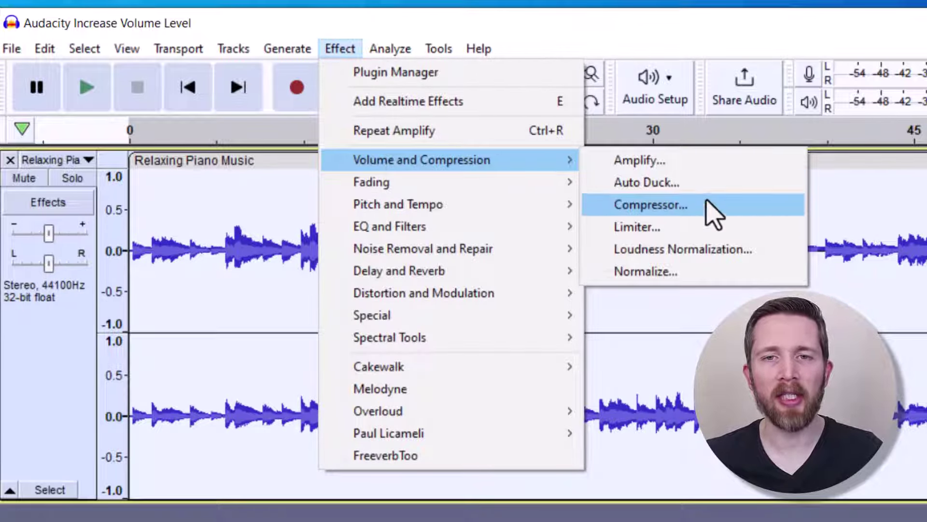
left_click(648, 272)
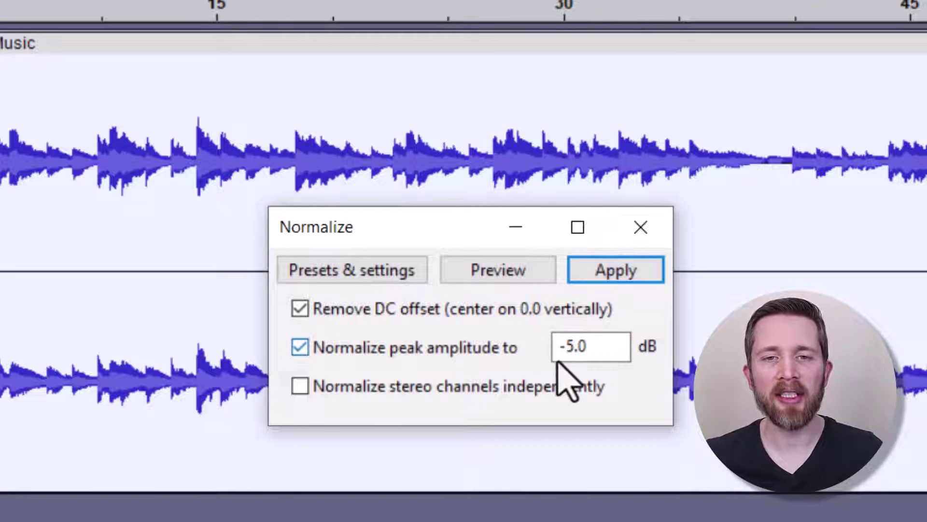
left_click_drag(586, 351, 555, 341)
type("-1.0")
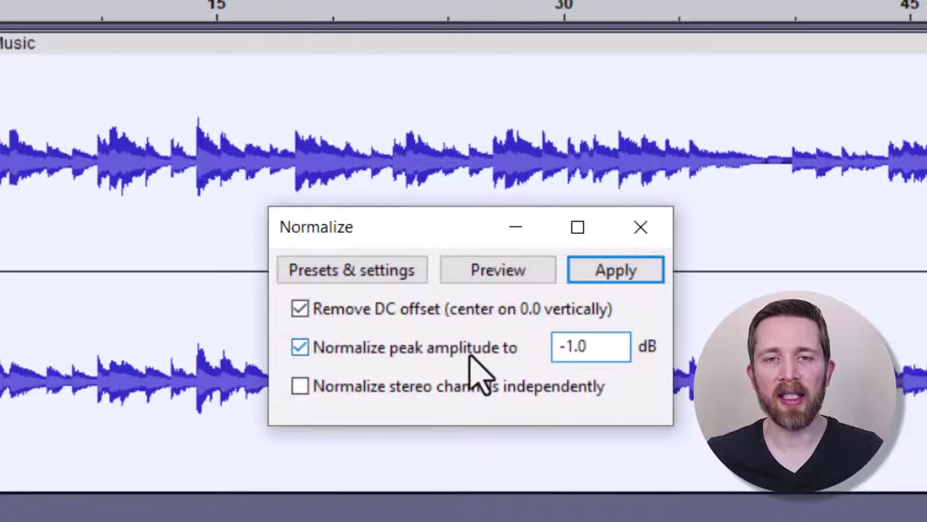
left_click(643, 271)
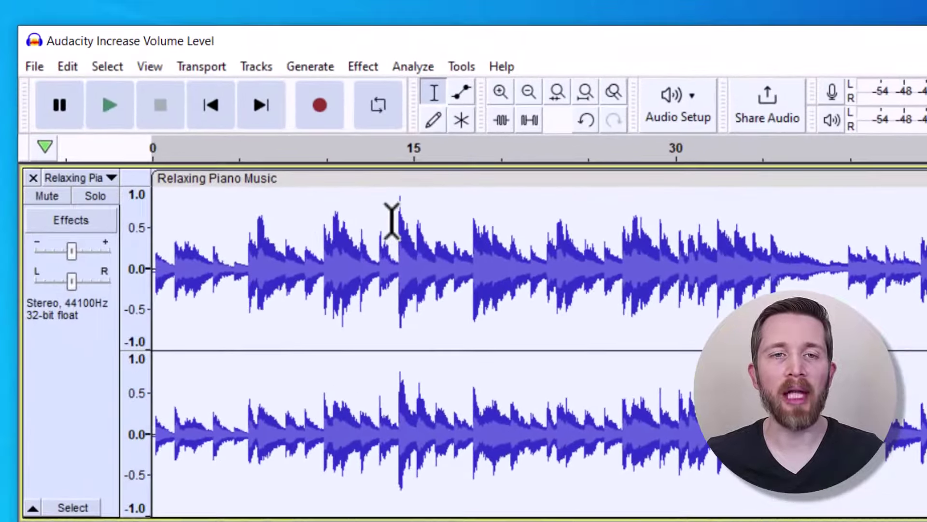
Select the loud 14–15 s section and amplify it by -1 dB
left_click(190, 98)
left_click_drag(399, 219, 422, 218)
left_click(361, 67)
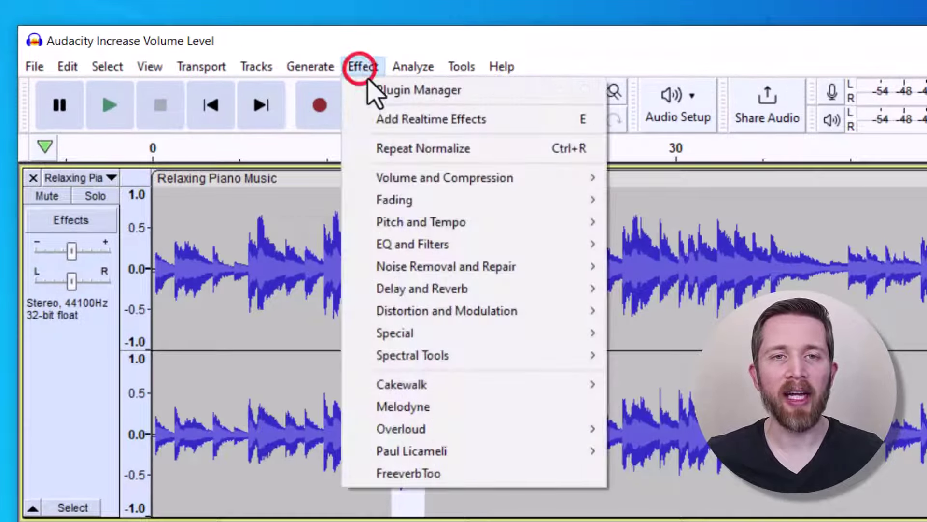
mouse_move(496, 182)
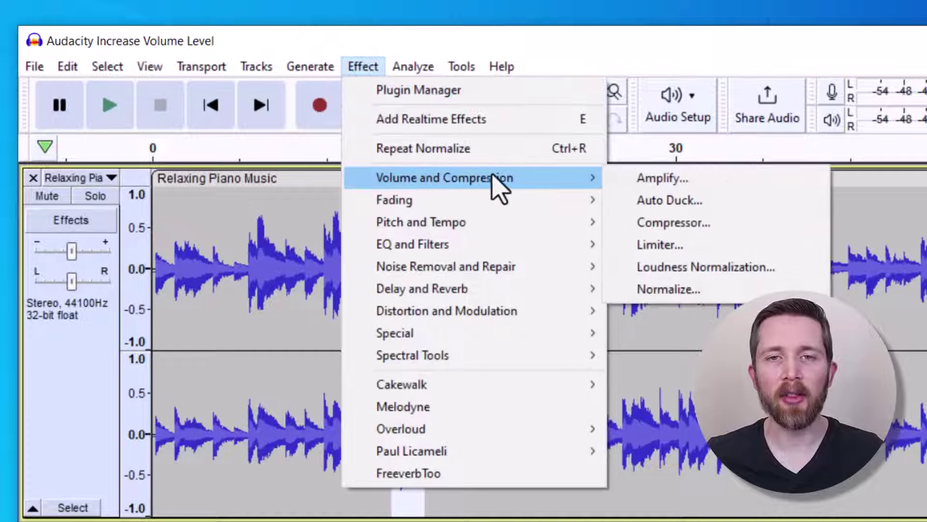
left_click(658, 186)
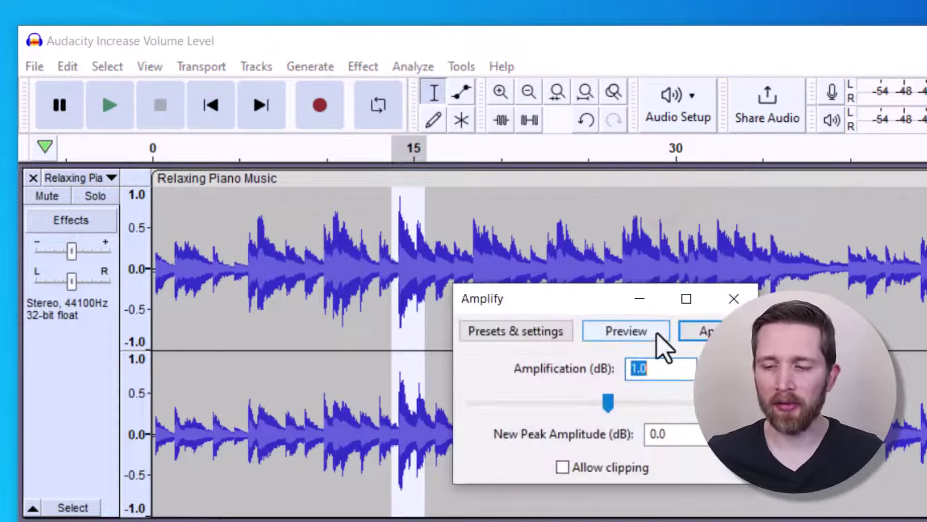
type("-1")
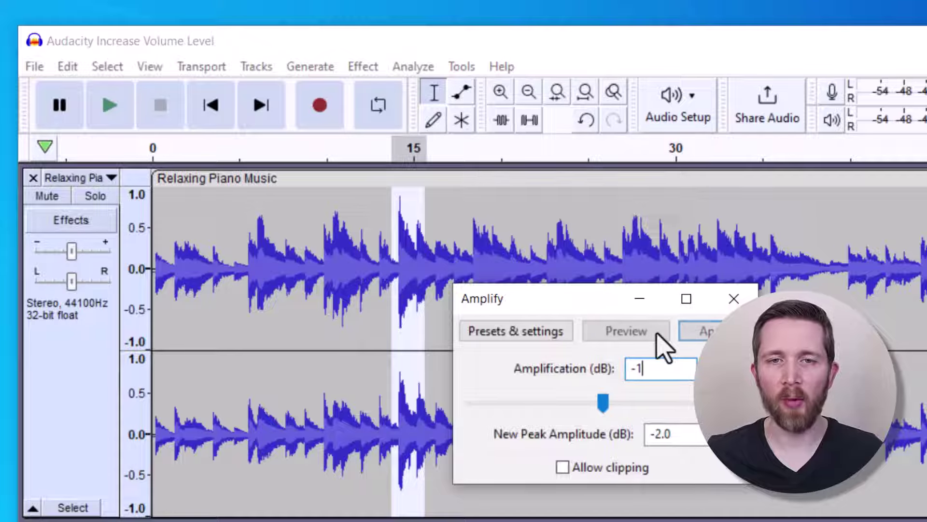
left_click(701, 333)
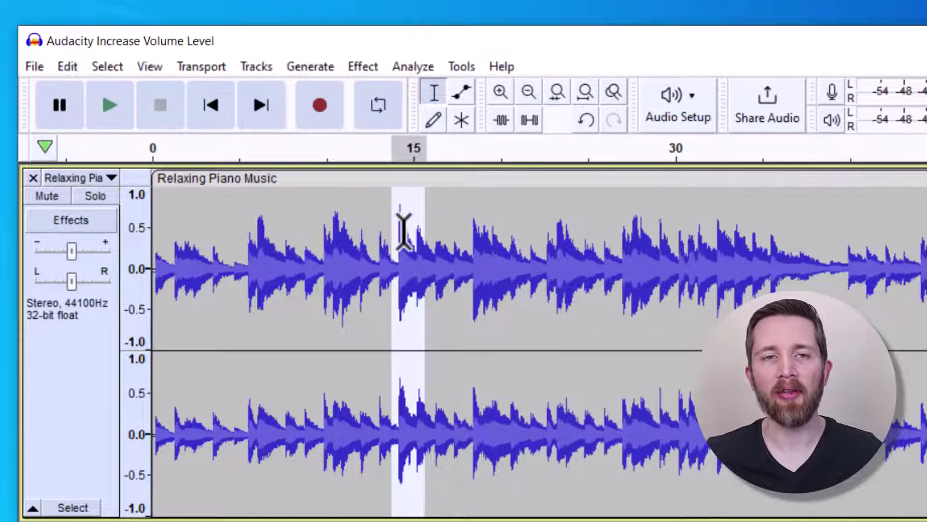